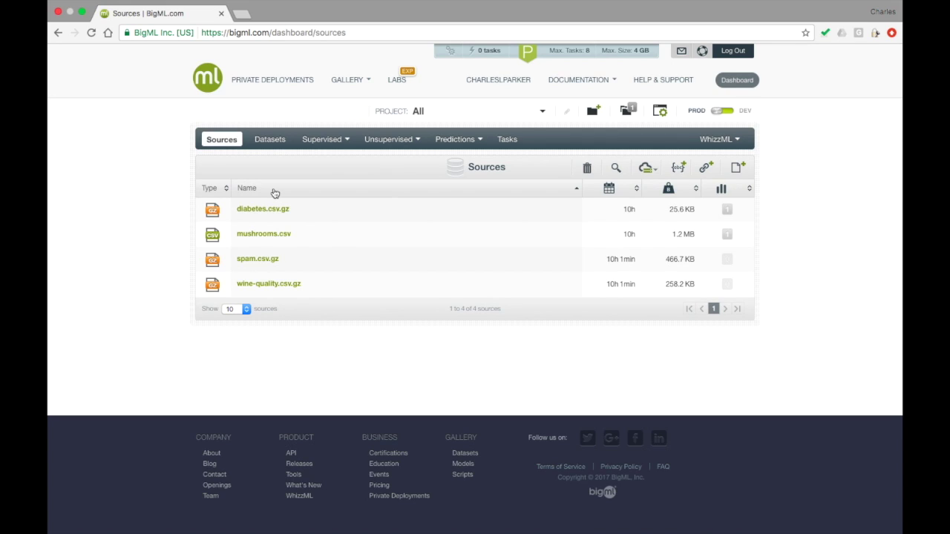
Sort the sources ascending by size, diabetes.csv.gz first, and switch to the Datasets list.
{"action": "left_click", "coordinate": [275, 193]}
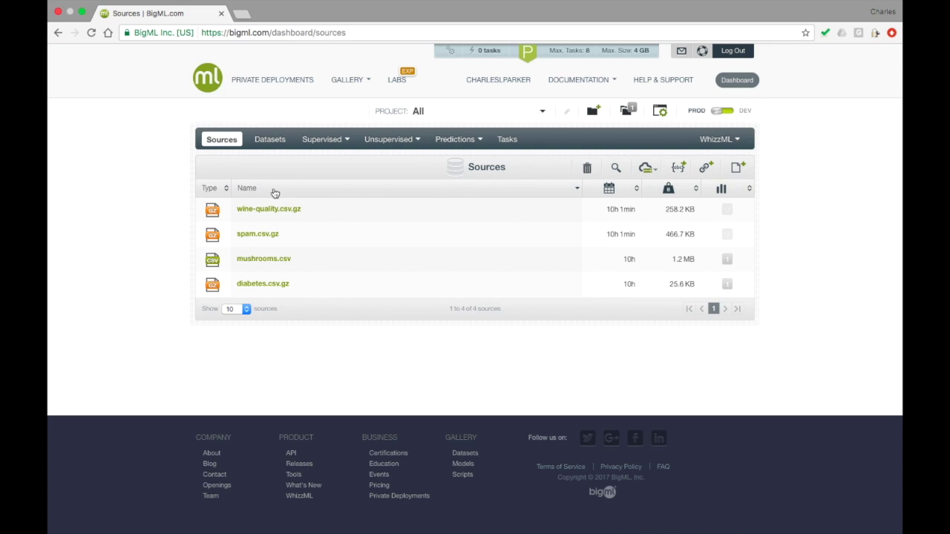
{"action": "left_click", "coordinate": [275, 194]}
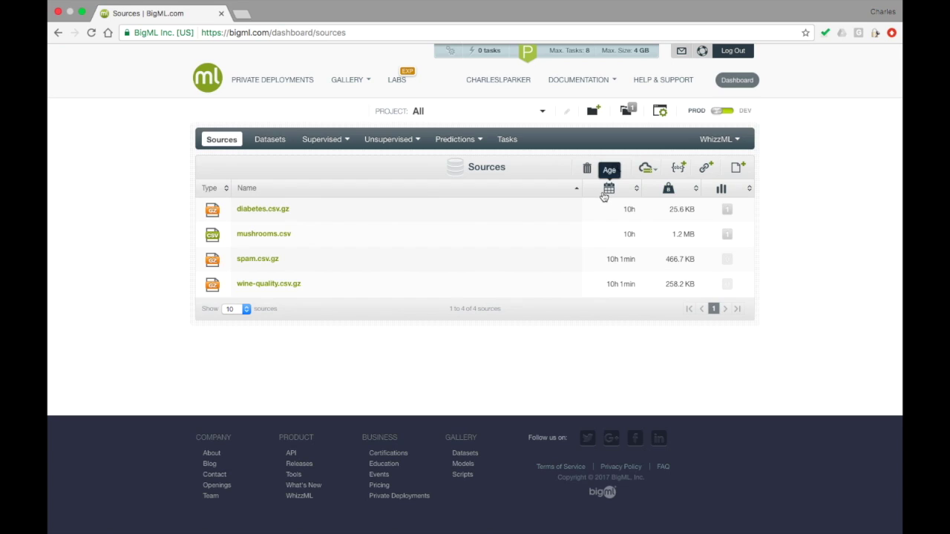
{"action": "left_click", "coordinate": [668, 191]}
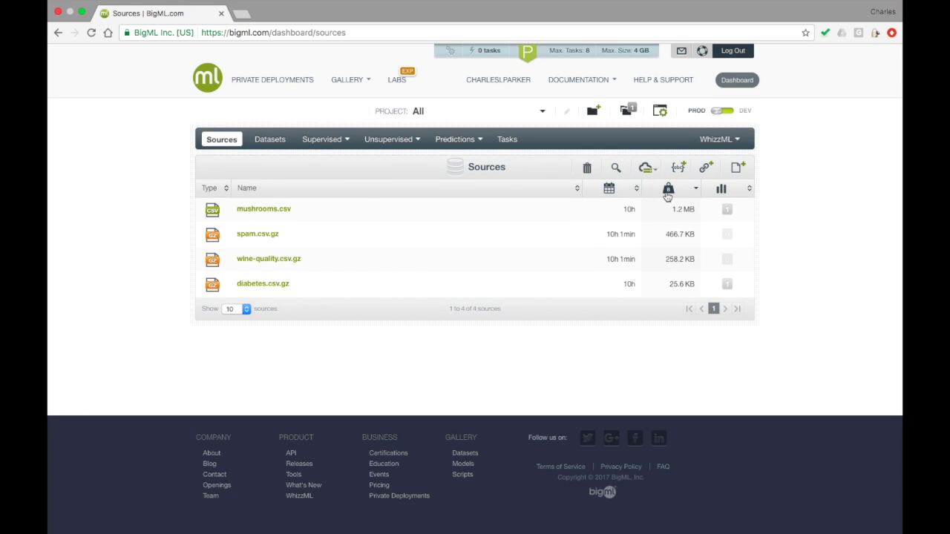
{"action": "left_click", "coordinate": [668, 191]}
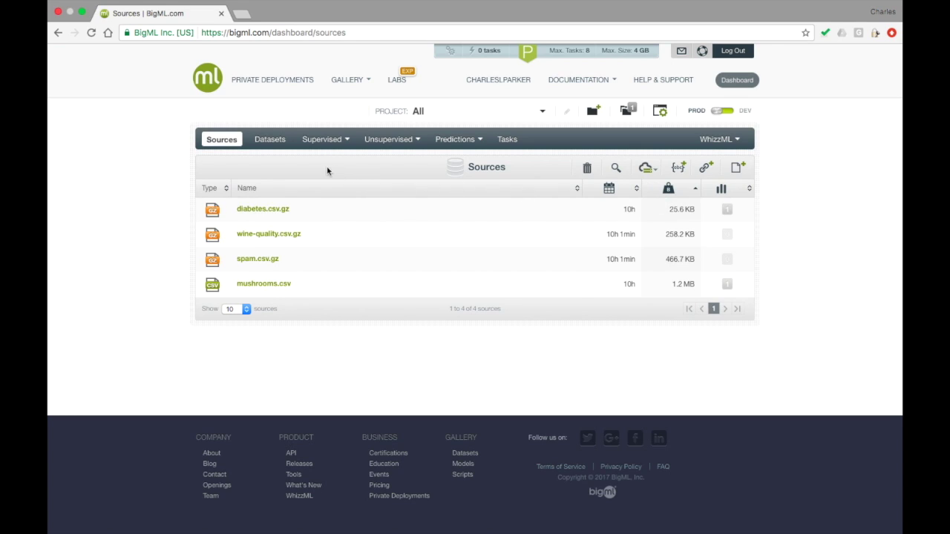
{"action": "left_click", "coordinate": [272, 140]}
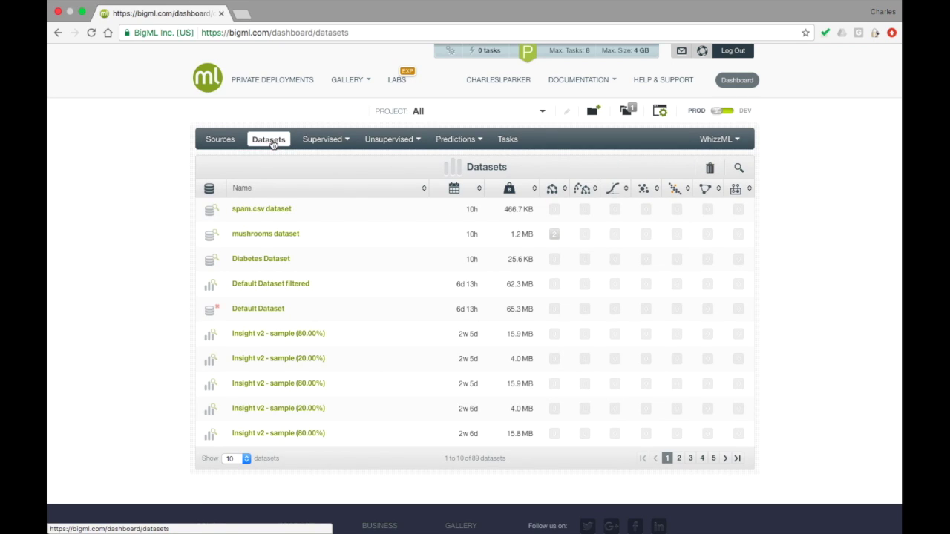
Look through the Supervised > Models list, then move on to the Tasks list.
{"action": "mouse_move", "coordinate": [308, 142]}
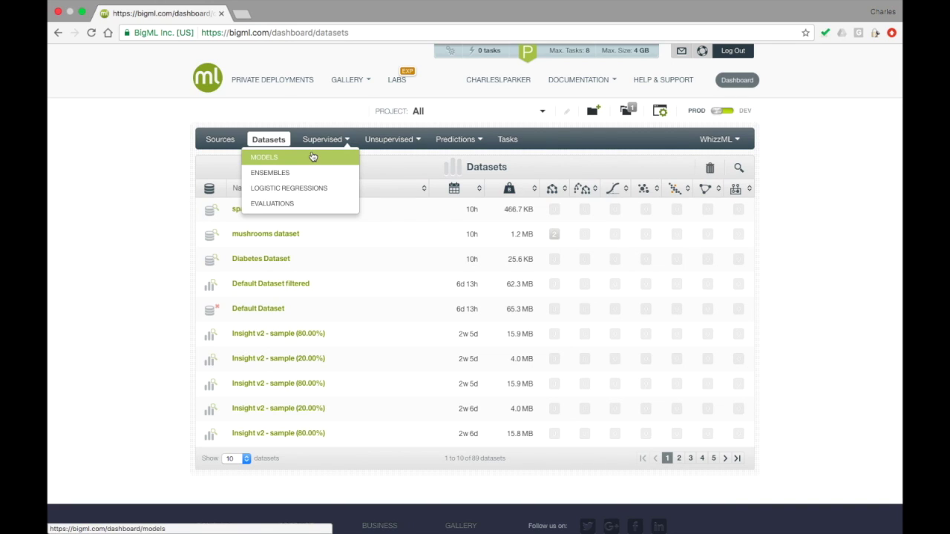
{"action": "left_click", "coordinate": [312, 156]}
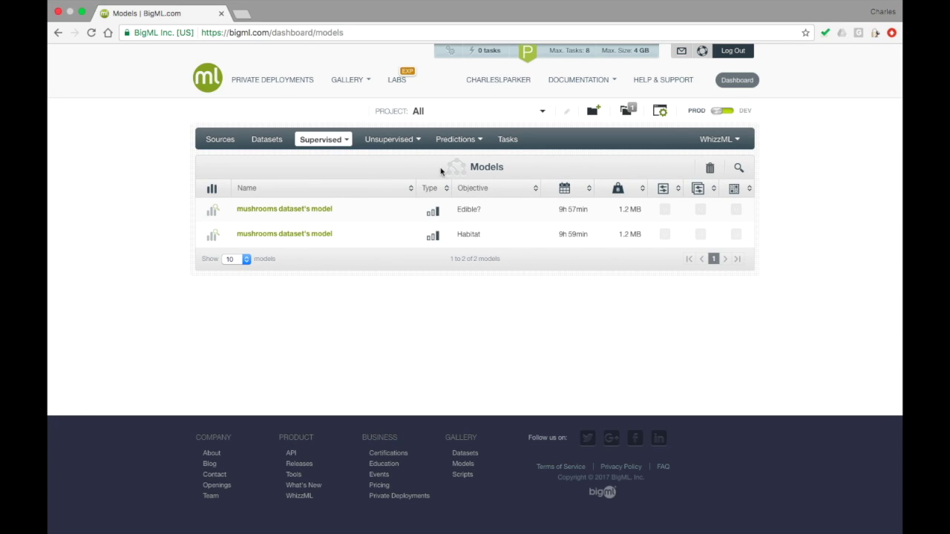
{"action": "left_click", "coordinate": [508, 141]}
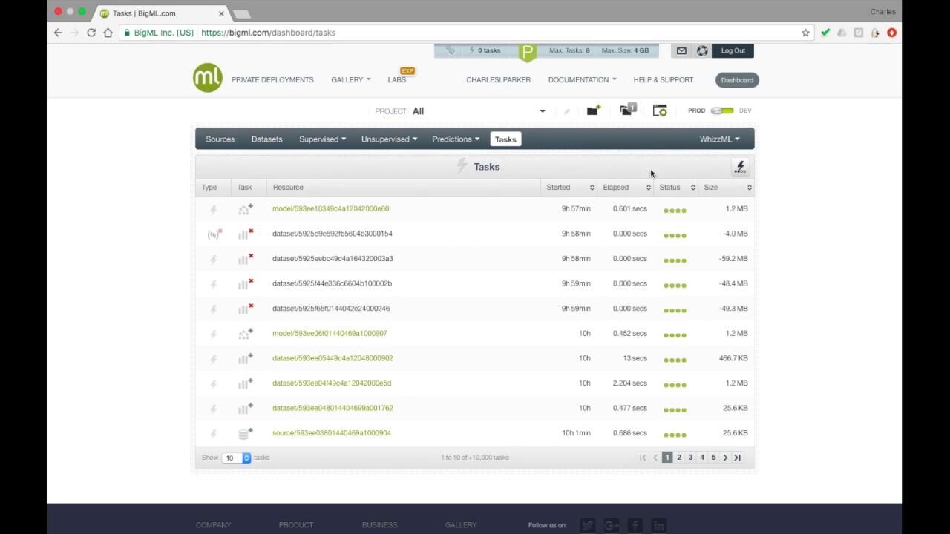
Filter the tasks to running ones, show all tasks again, and return to Sources.
{"action": "left_click", "coordinate": [740, 170]}
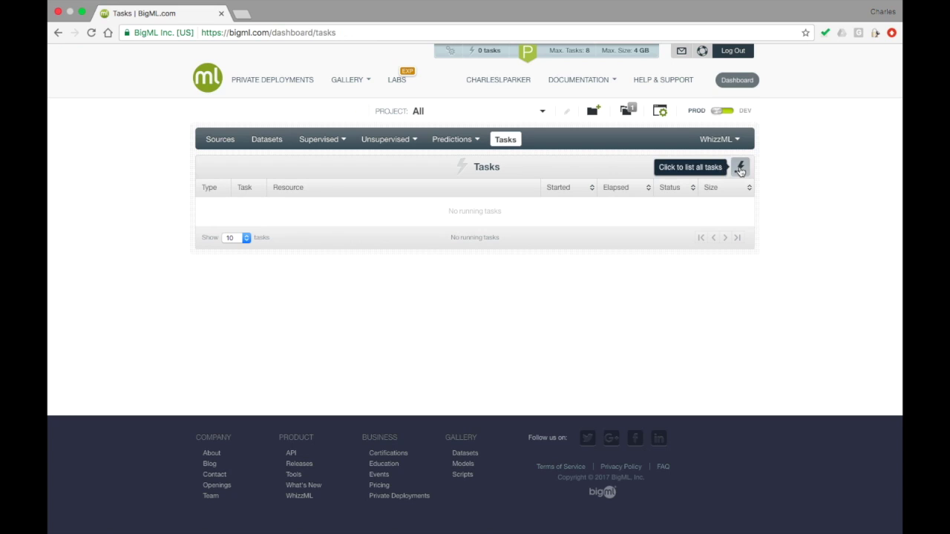
{"action": "left_click", "coordinate": [741, 170]}
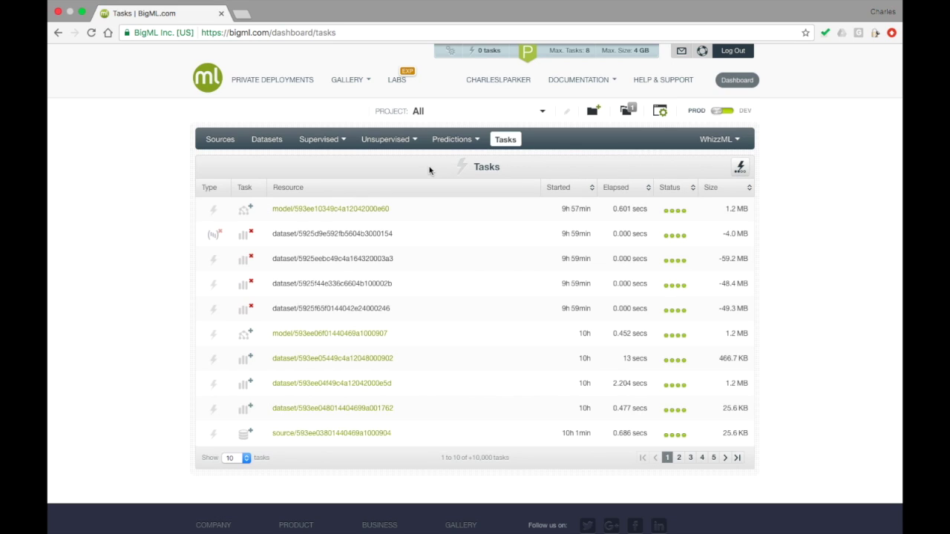
{"action": "left_click", "coordinate": [220, 140]}
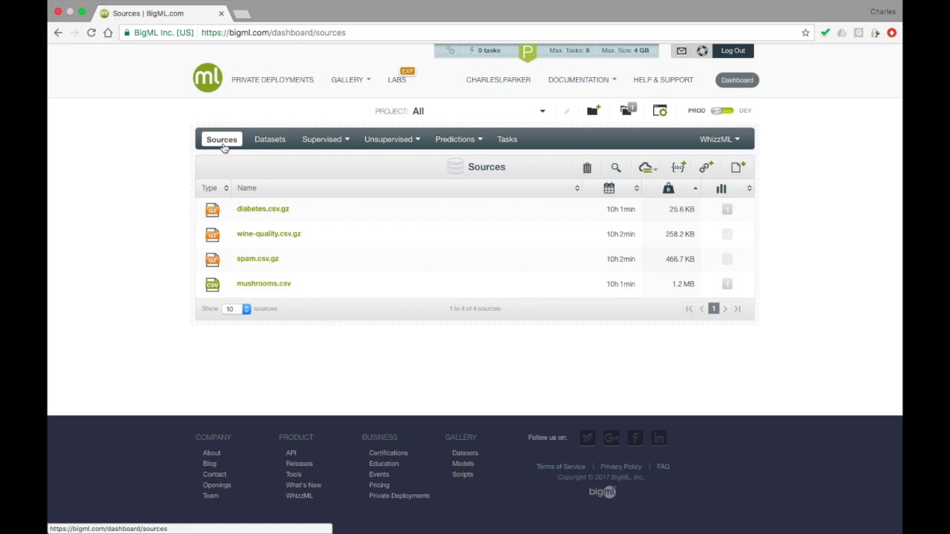
Search the sources for 'mush', clear the search, and open diabetes.csv.gz's quick actions.
{"action": "left_click", "coordinate": [619, 170]}
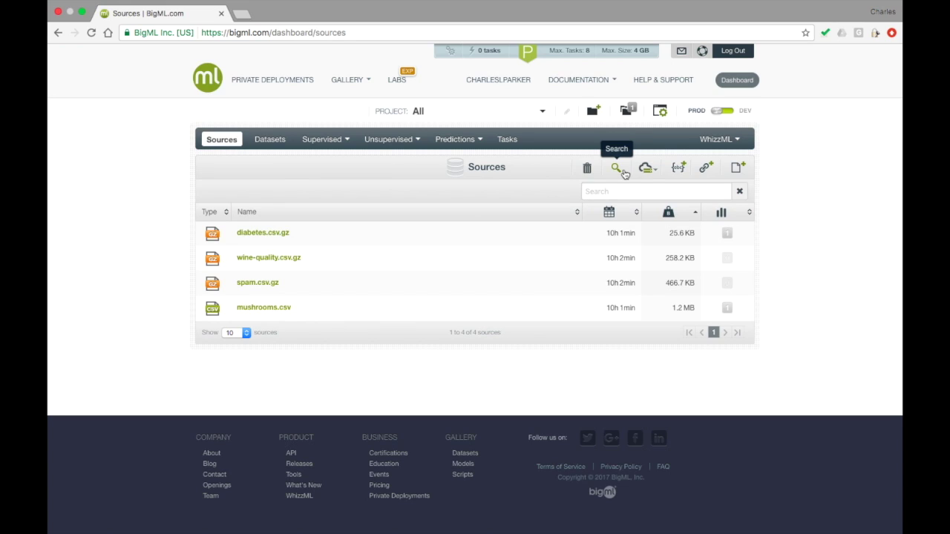
{"action": "type", "text": "mush"}
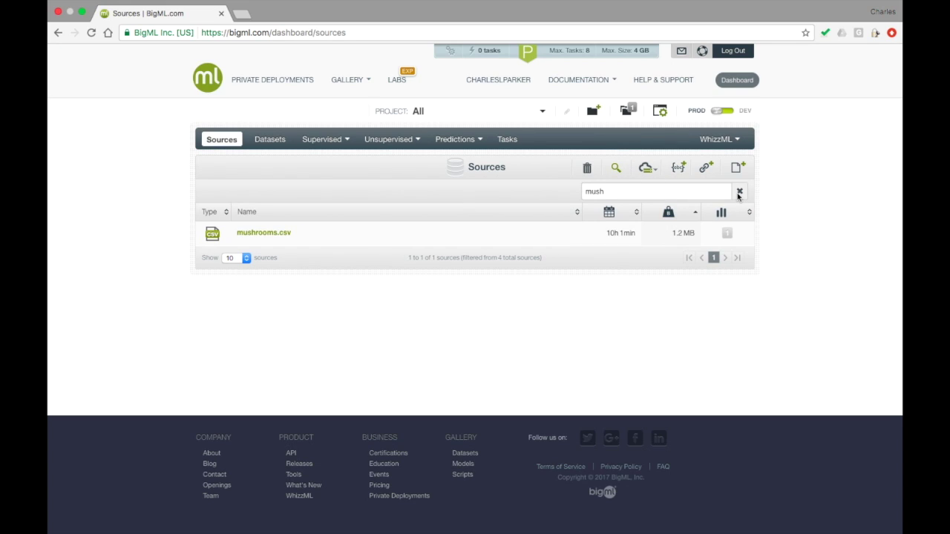
{"action": "left_click", "coordinate": [739, 193]}
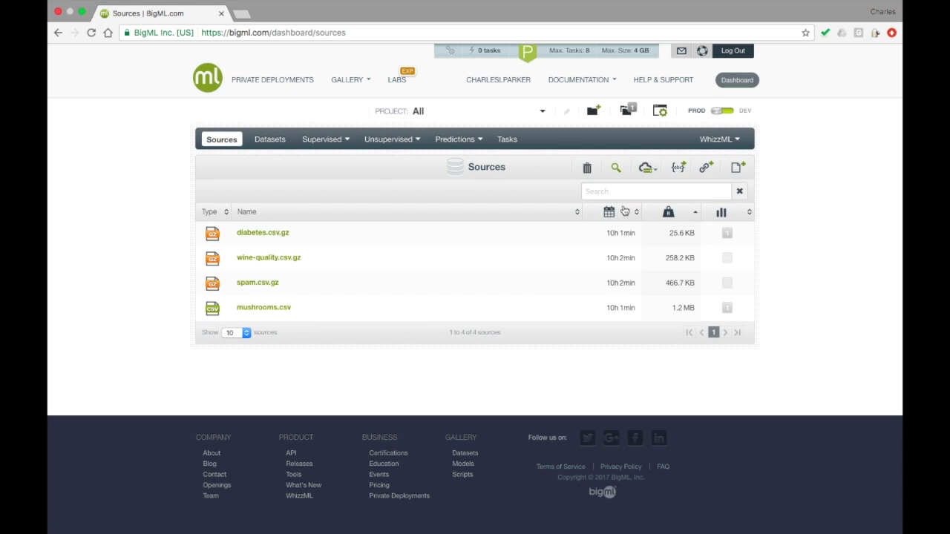
{"action": "mouse_move", "coordinate": [572, 234]}
{"action": "left_click", "coordinate": [570, 233]}
{"action": "left_click", "coordinate": [587, 170]}
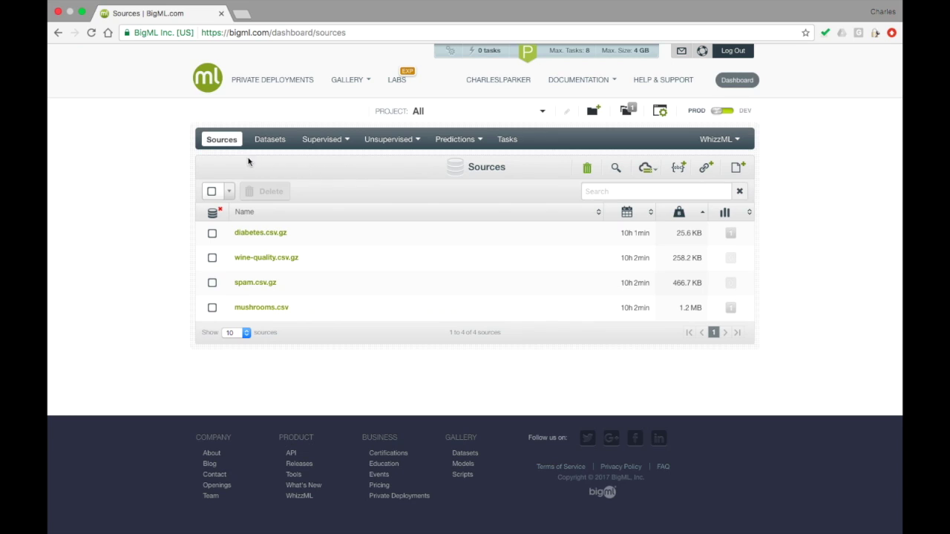
{"action": "left_click", "coordinate": [229, 191]}
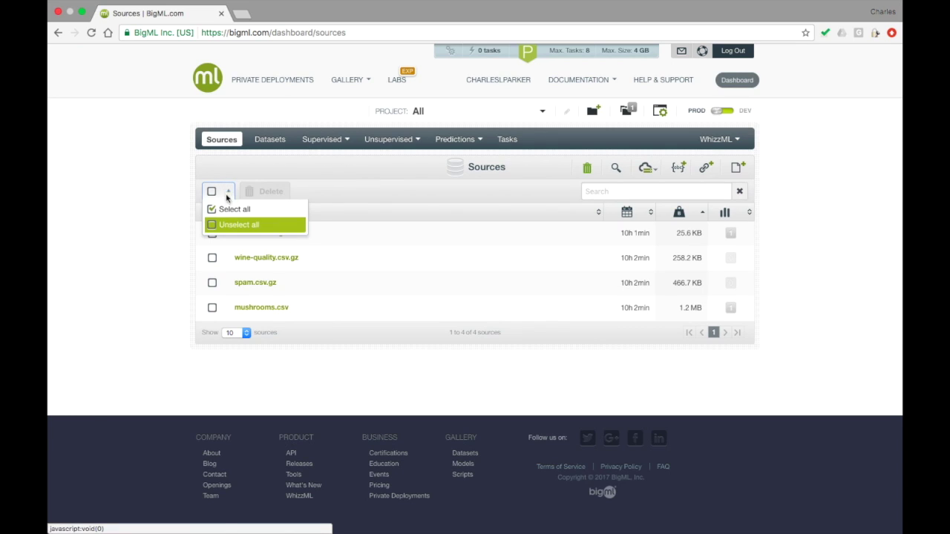
{"action": "left_click", "coordinate": [231, 209]}
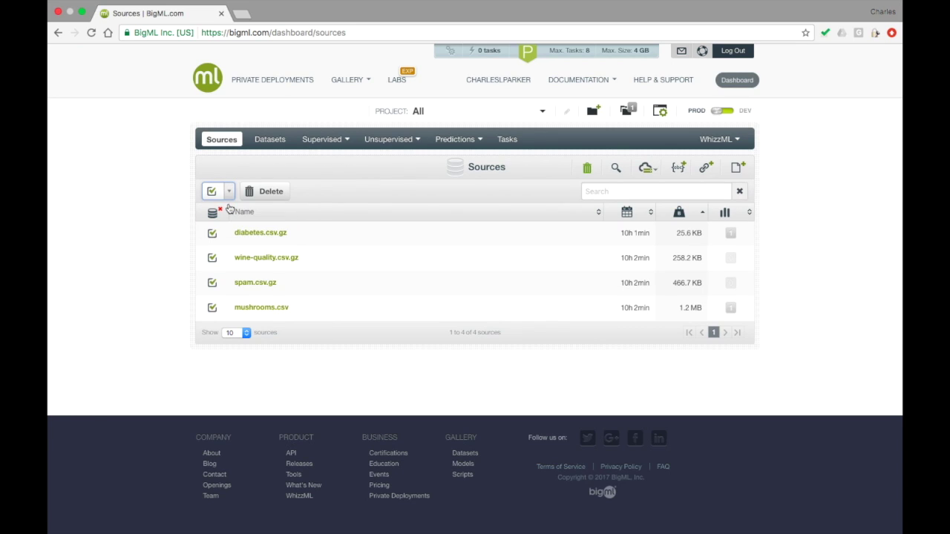
{"action": "left_click", "coordinate": [212, 258]}
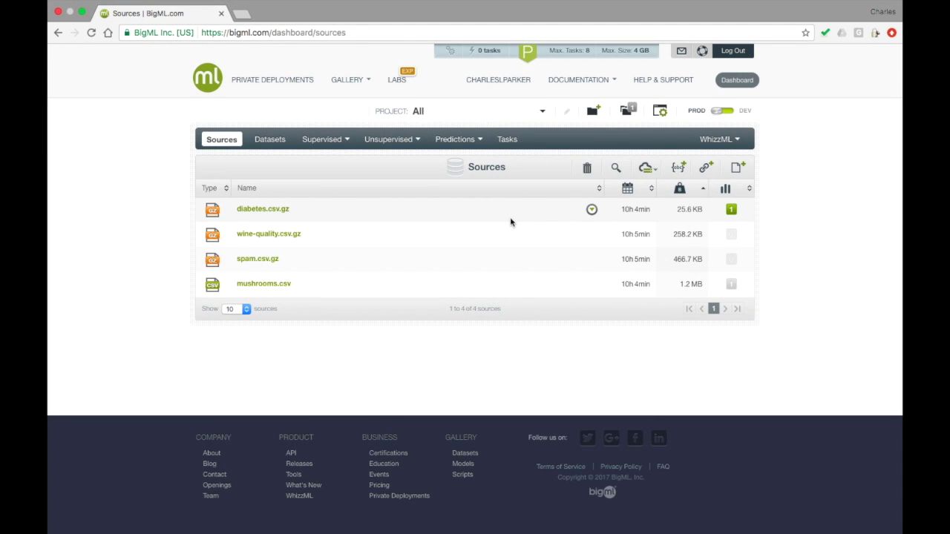
{"action": "left_click", "coordinate": [273, 210]}
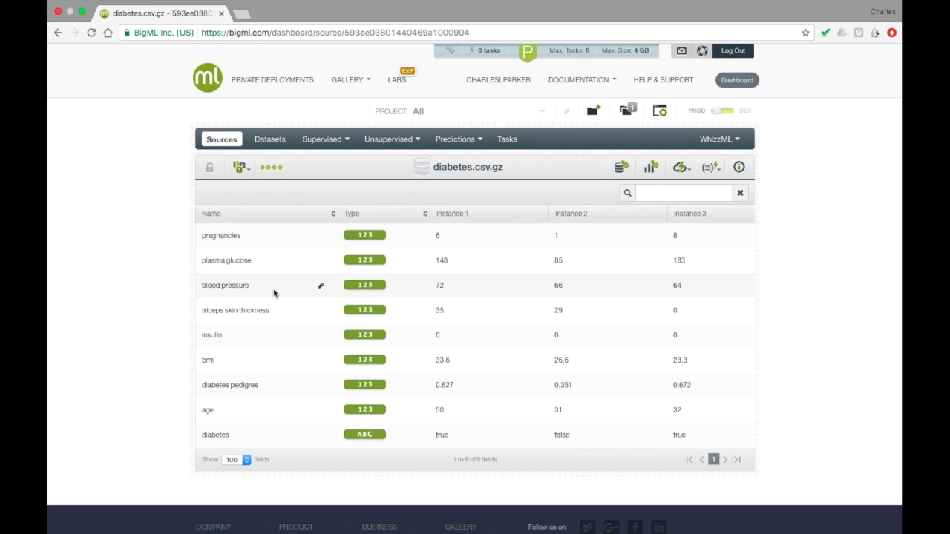
Switch to the Datasets list of 89 datasets.
{"action": "left_click", "coordinate": [267, 143]}
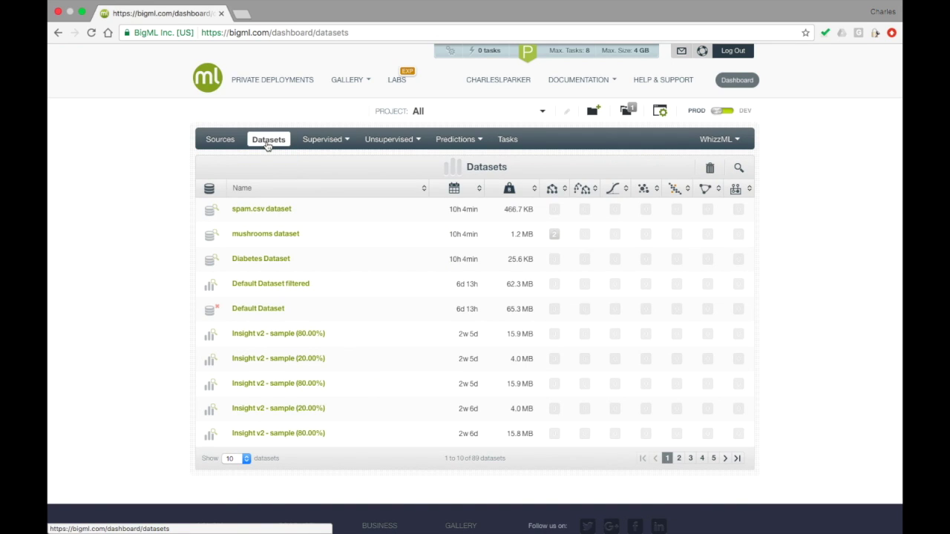
Open Diabetes Dataset and inspect its field histograms and σ summary tooltips.
{"action": "left_click", "coordinate": [273, 261]}
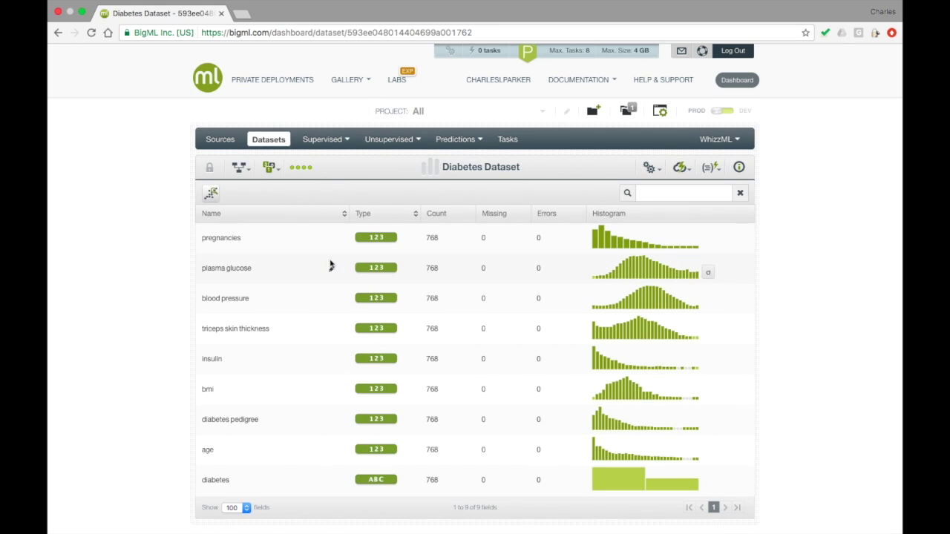
{"action": "mouse_move", "coordinate": [632, 274]}
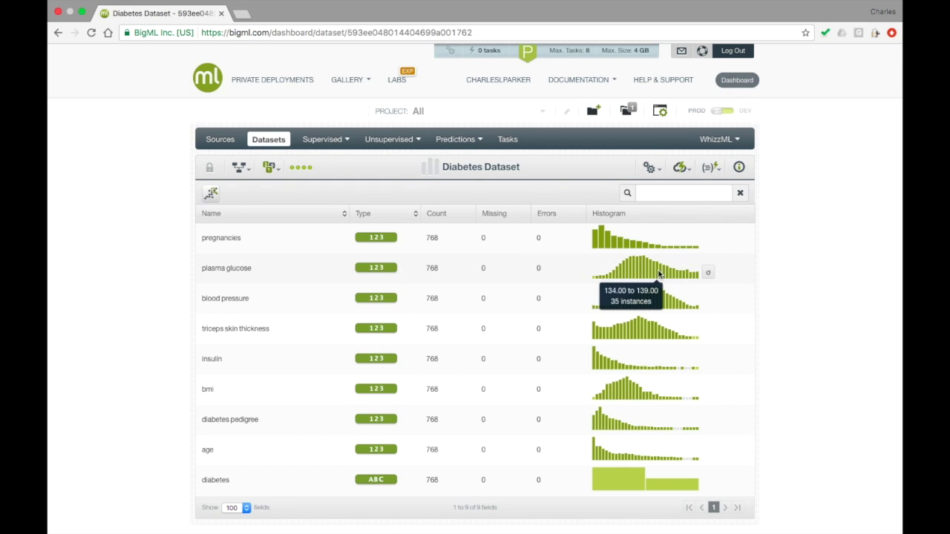
{"action": "mouse_move", "coordinate": [711, 275]}
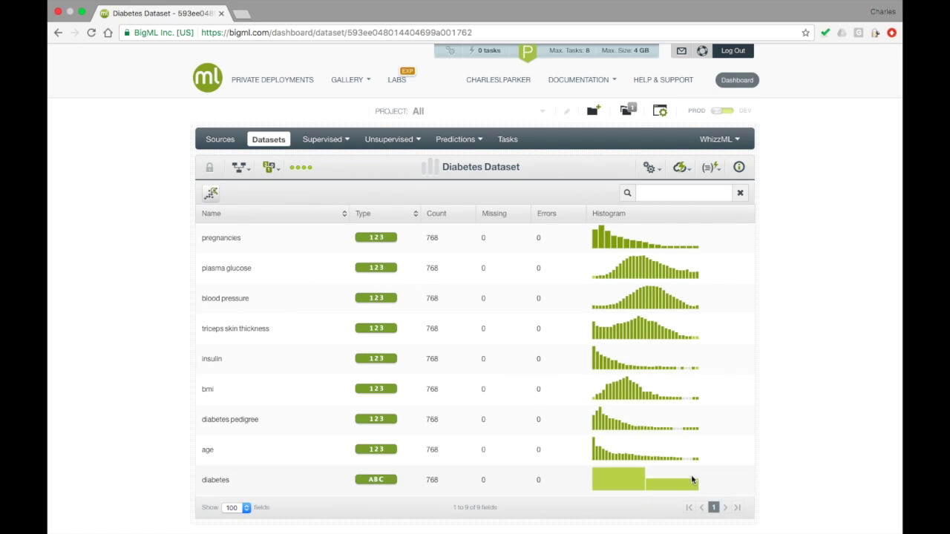
{"action": "mouse_move", "coordinate": [688, 485]}
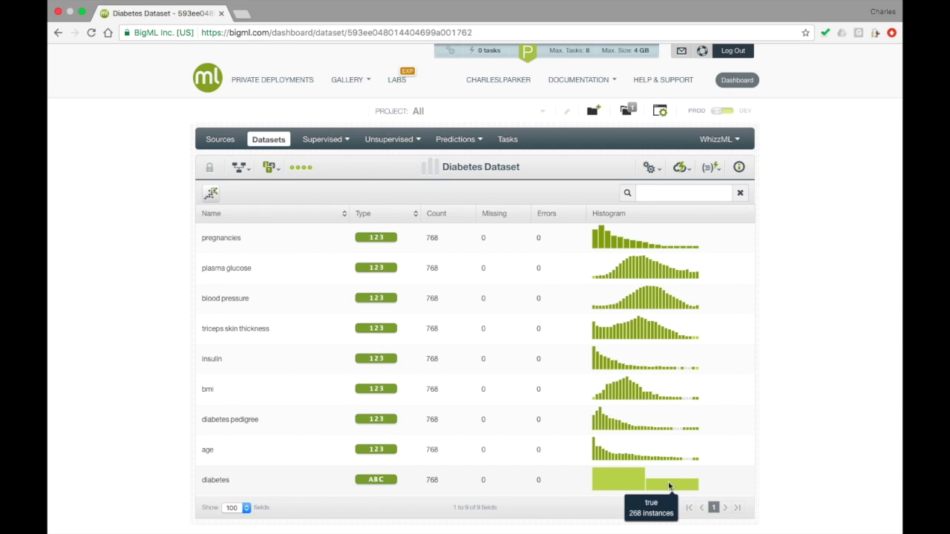
{"action": "mouse_move", "coordinate": [635, 483]}
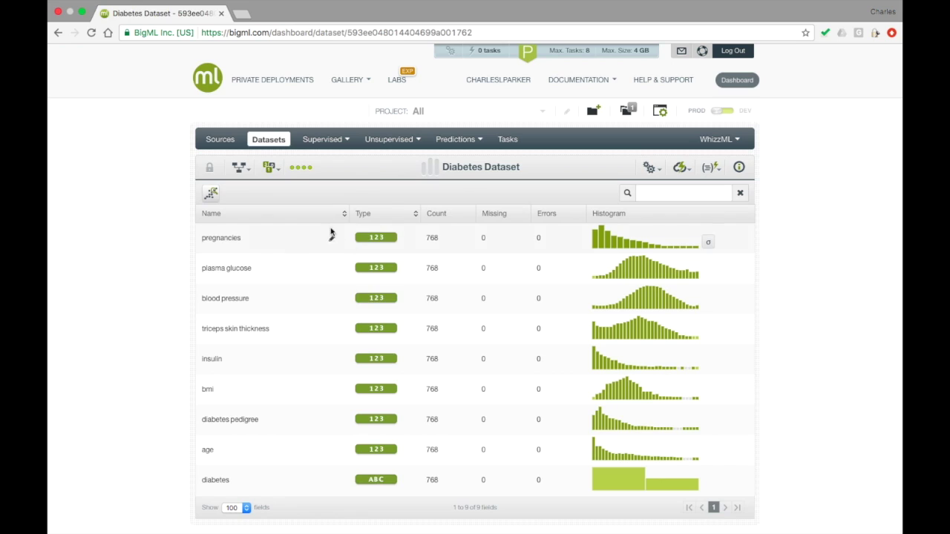
Open the diabetes.csv.gz source from the Sources list and show its one-click actions.
{"action": "left_click", "coordinate": [228, 141]}
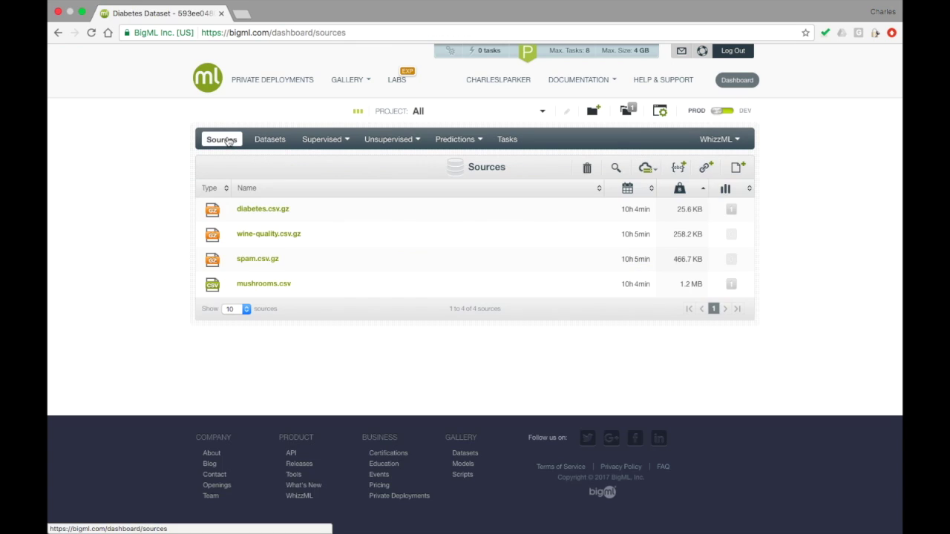
{"action": "left_click", "coordinate": [259, 212]}
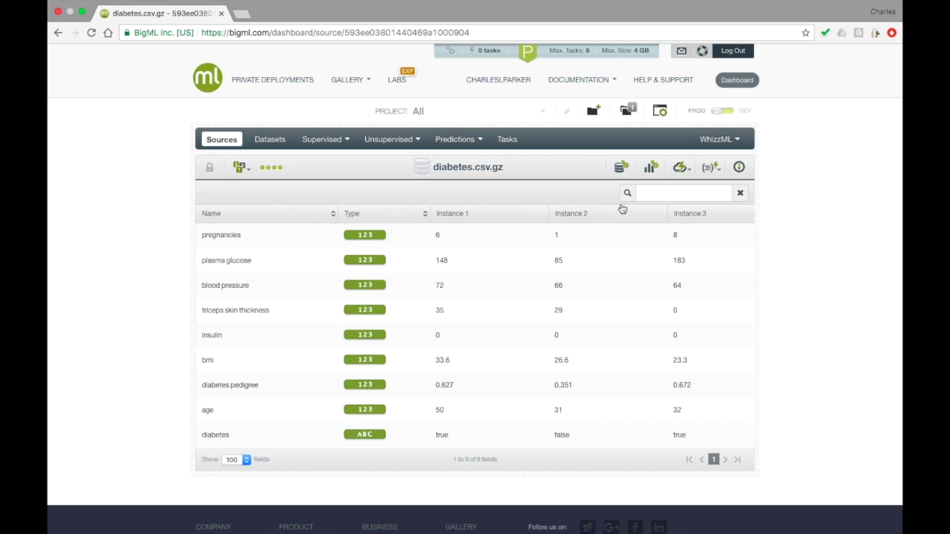
{"action": "left_click", "coordinate": [688, 174]}
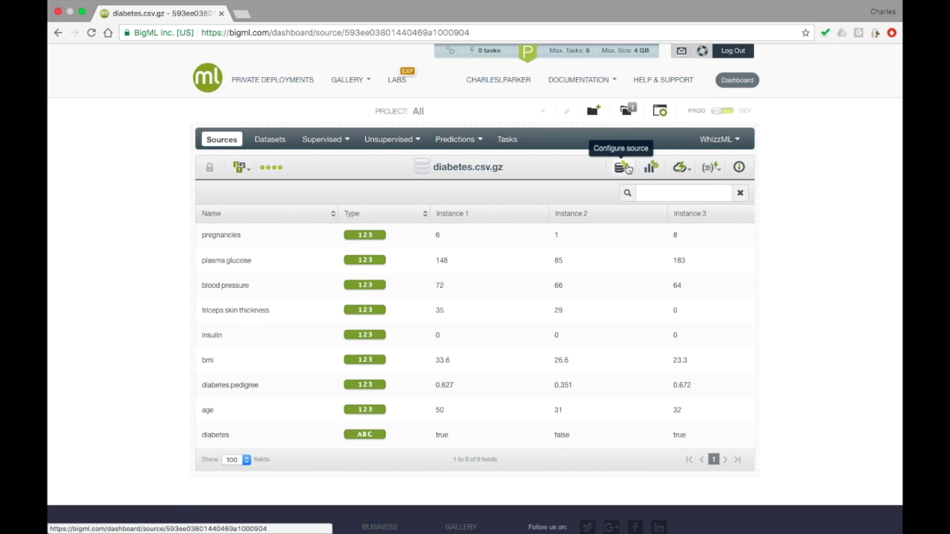
Preview and hide the source configuration, then the dataset configuration settings.
{"action": "left_click", "coordinate": [627, 168]}
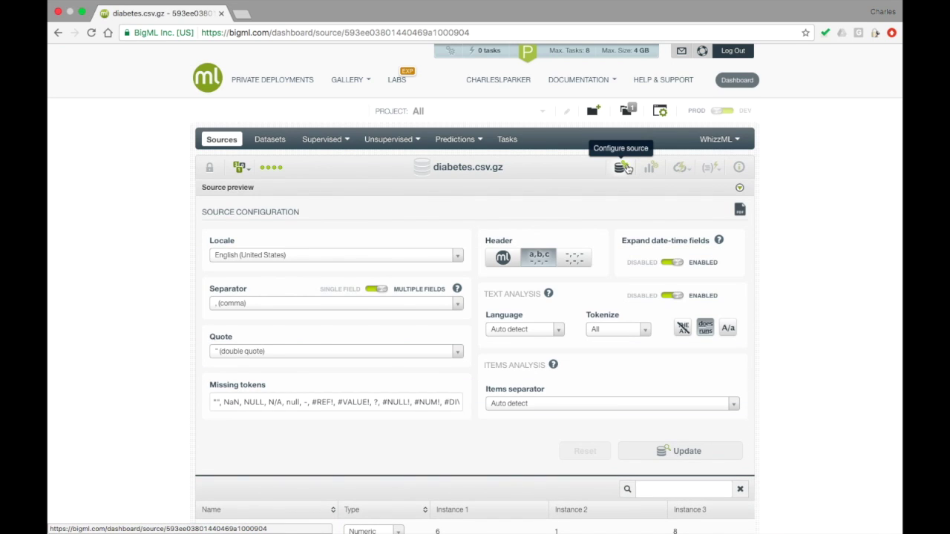
{"action": "left_click", "coordinate": [628, 168]}
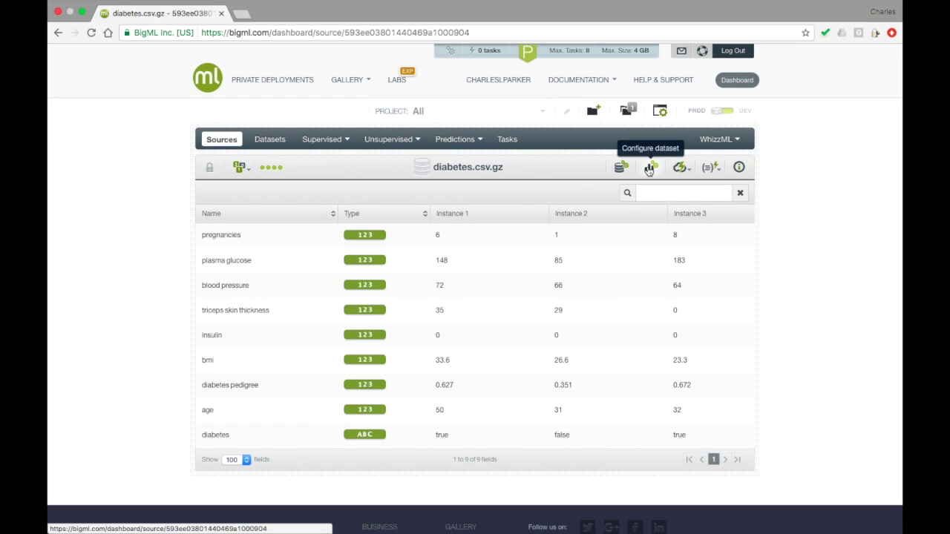
{"action": "left_click", "coordinate": [650, 168]}
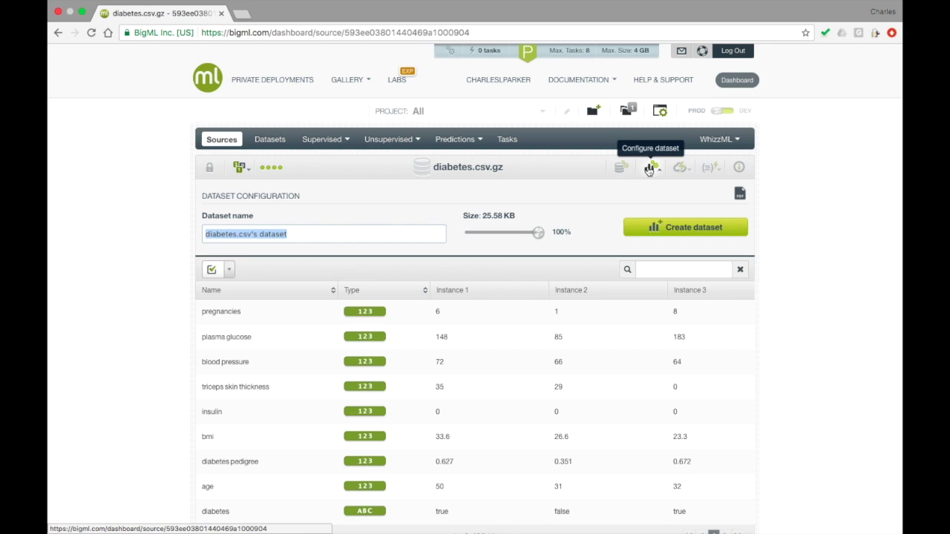
{"action": "left_click", "coordinate": [650, 168]}
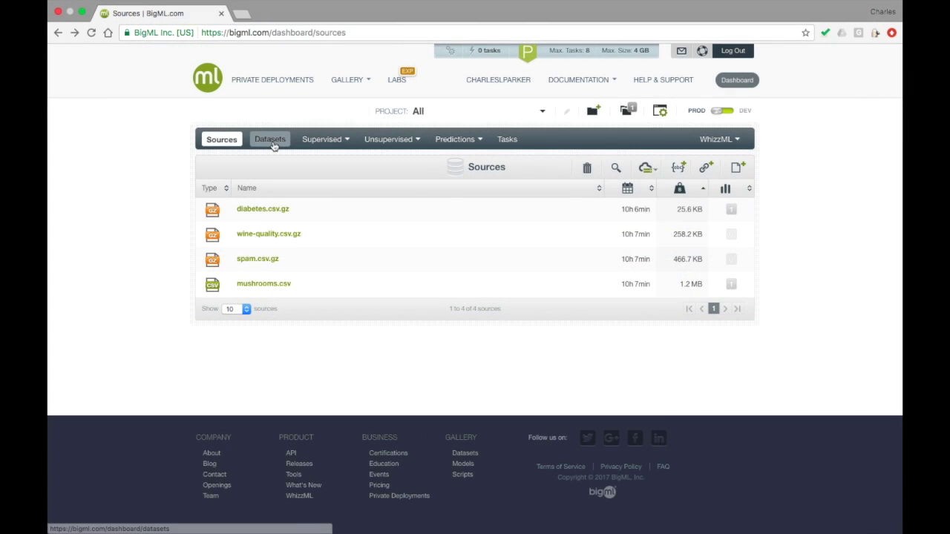
Expand Diabetes Dataset's Info section showing Healthcare category, cancelling a name edit.
{"action": "left_click", "coordinate": [270, 139]}
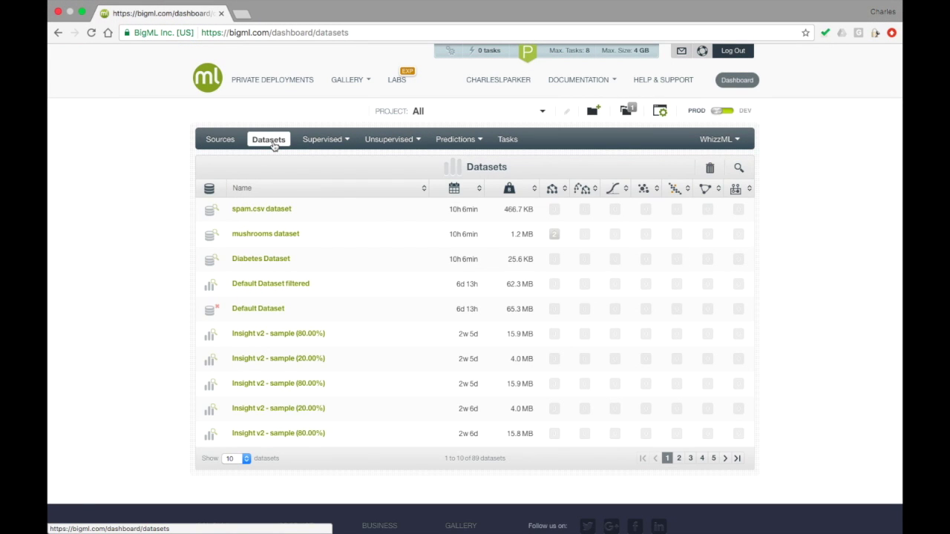
{"action": "left_click", "coordinate": [276, 267]}
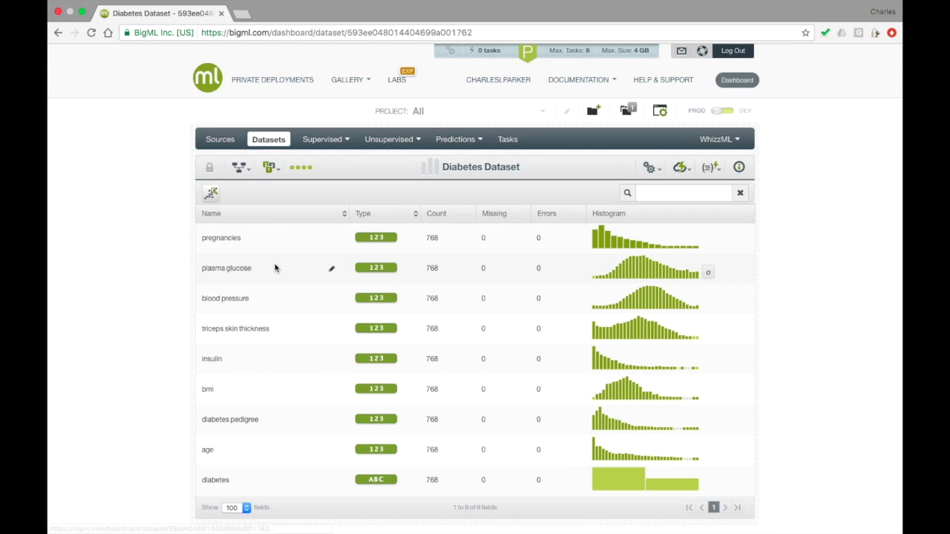
{"action": "left_click", "coordinate": [741, 168]}
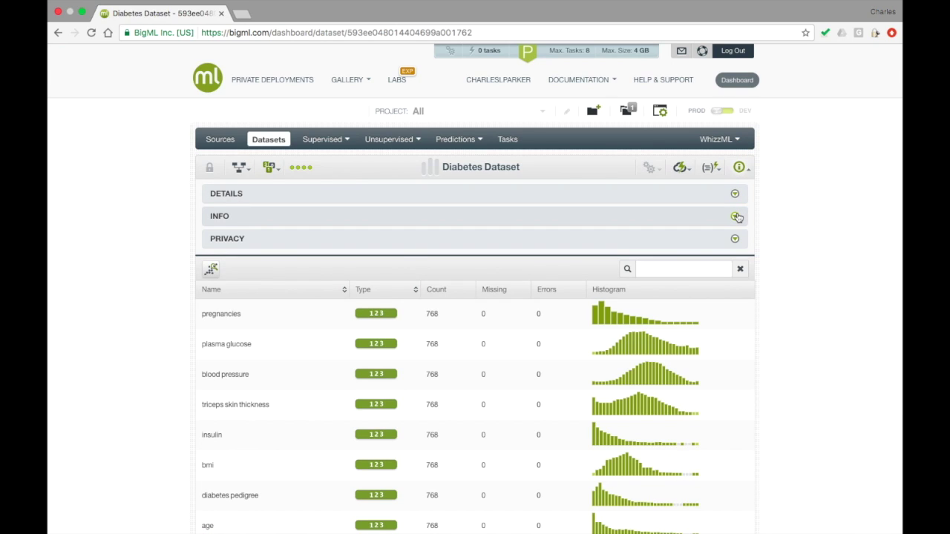
{"action": "left_click", "coordinate": [735, 216]}
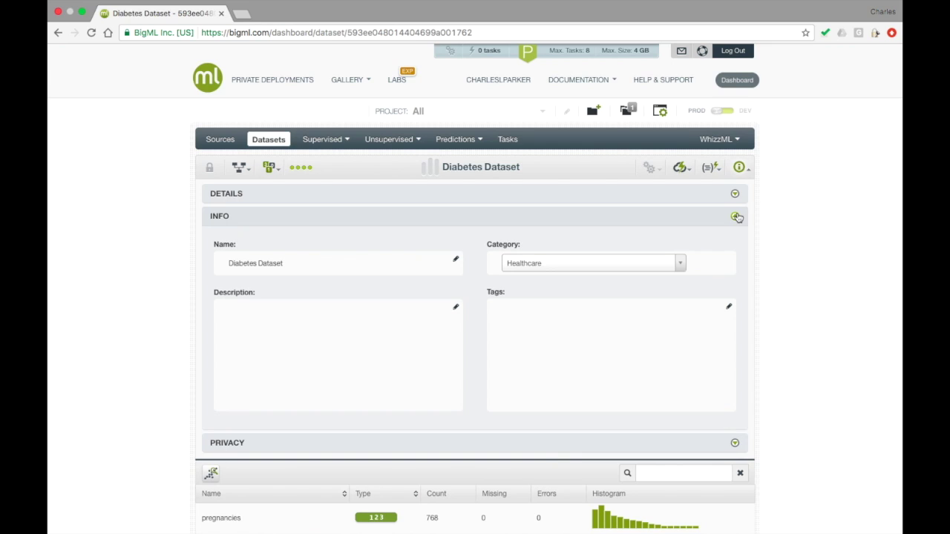
{"action": "left_click", "coordinate": [457, 261]}
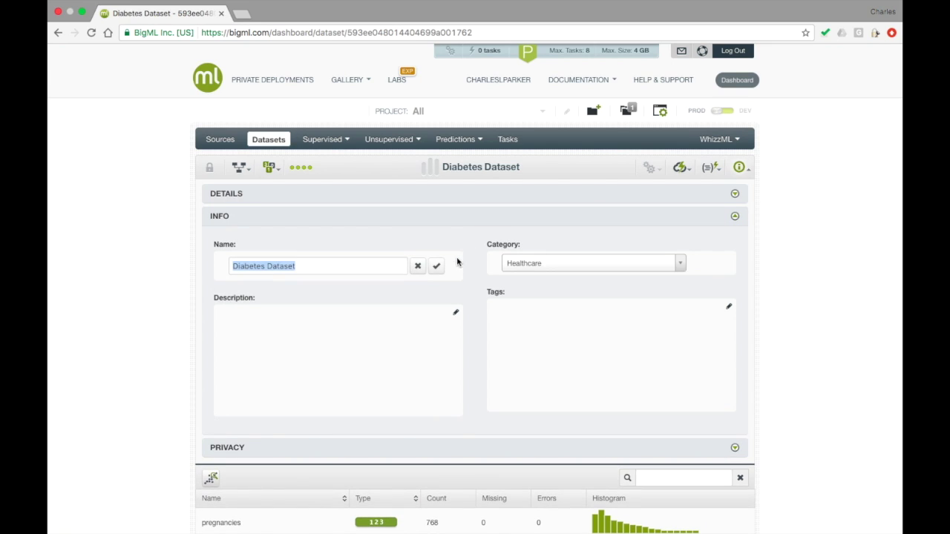
{"action": "left_click", "coordinate": [417, 266]}
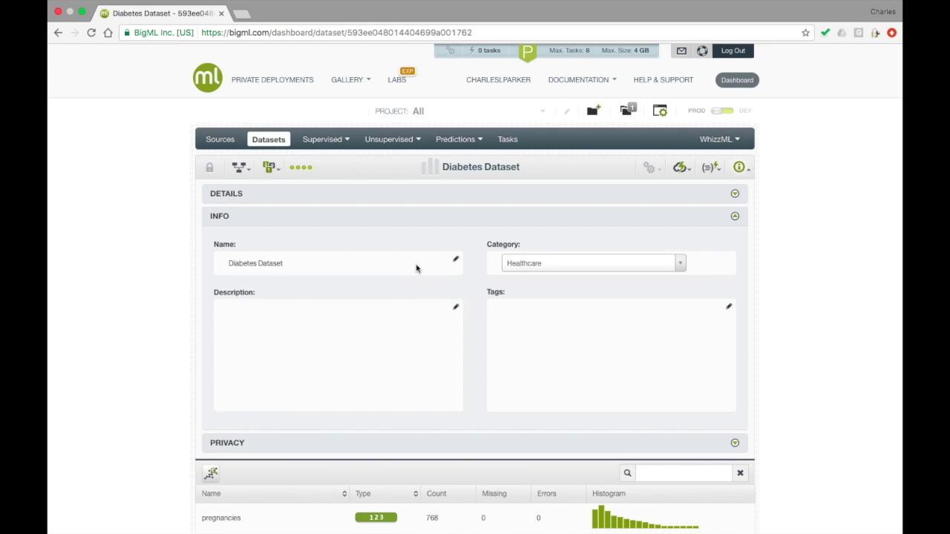
In the Privacy section, toggle the Diabetes Dataset's secret link to Shared, then back to Private.
{"action": "left_click", "coordinate": [734, 220]}
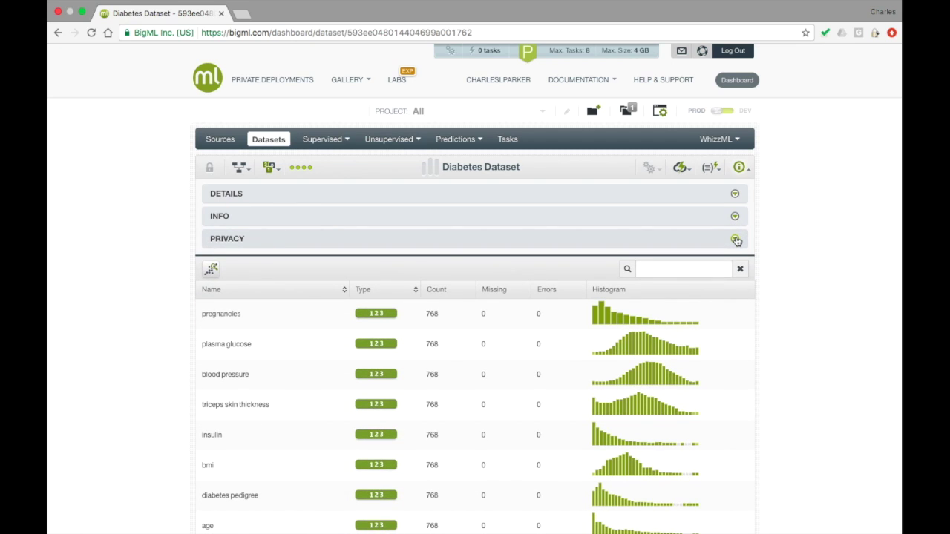
{"action": "left_click", "coordinate": [736, 240]}
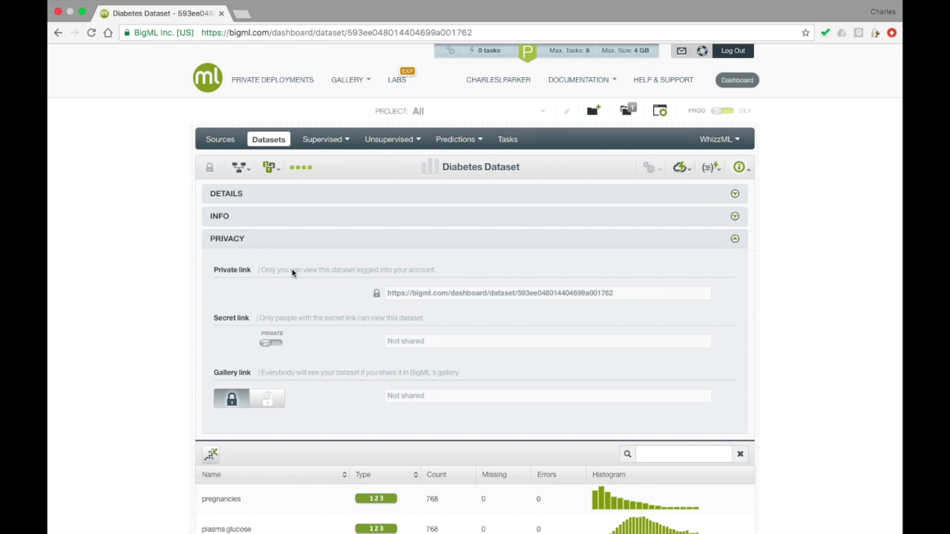
{"action": "left_click", "coordinate": [270, 344]}
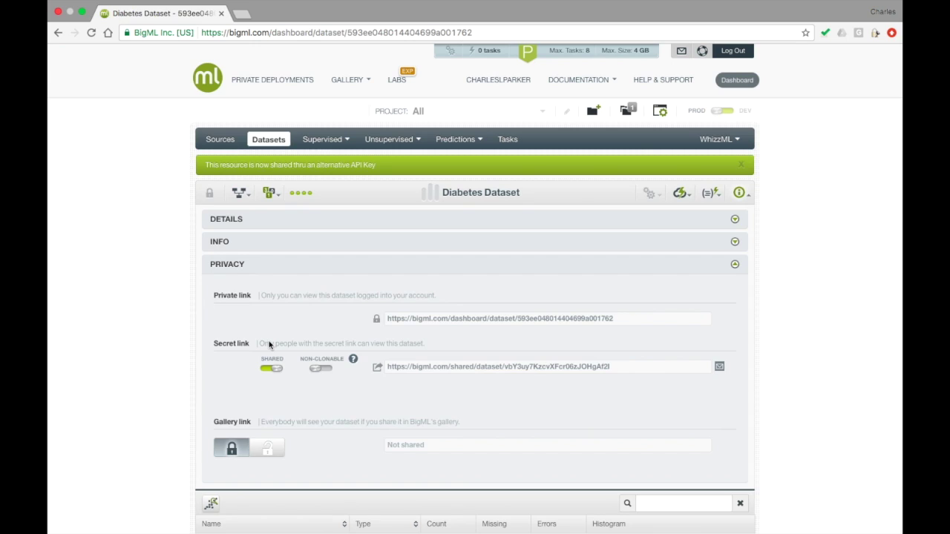
{"action": "left_click", "coordinate": [274, 367]}
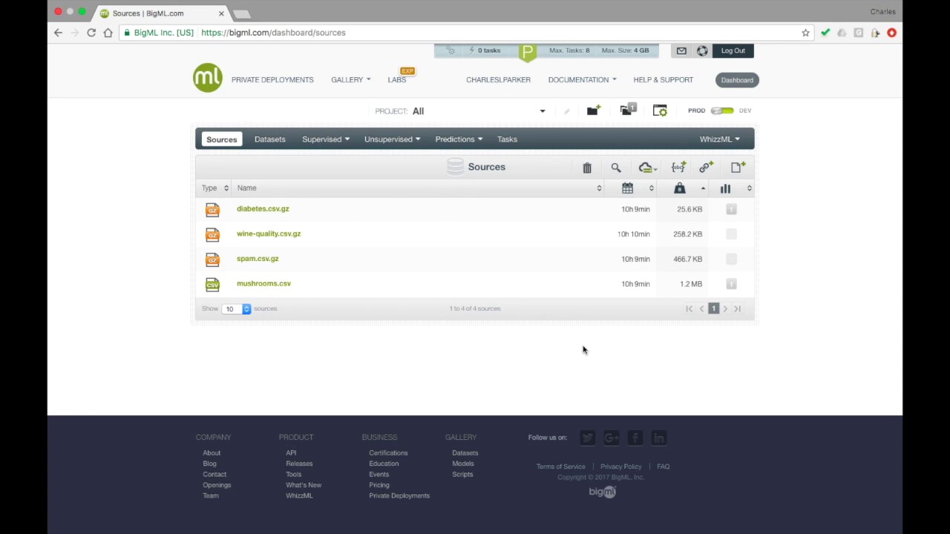
Rename the new 'Project 2' to 'Mushroom Classification', save it, and view its empty Sources list.
{"action": "left_click", "coordinate": [592, 113]}
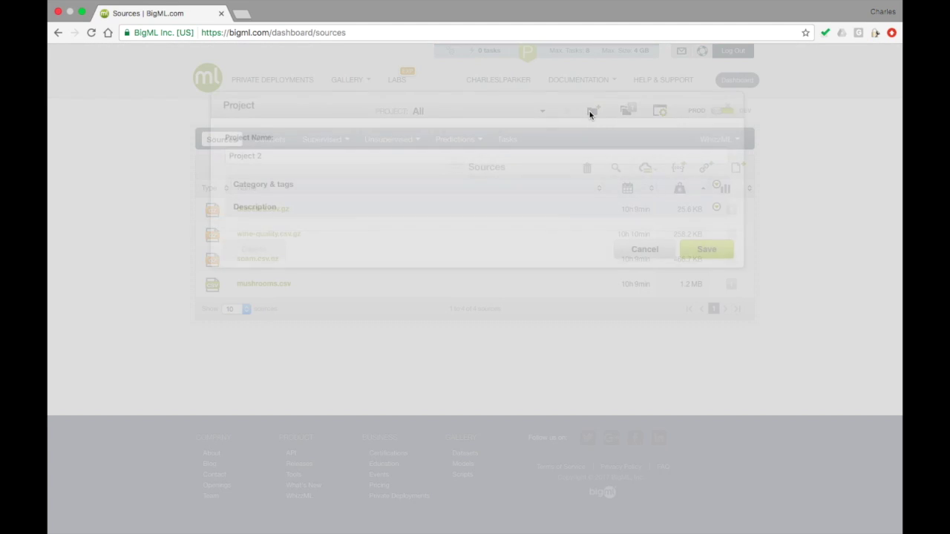
{"action": "left_click_drag", "start_coordinate": [305, 155], "coordinate": [186, 144]}
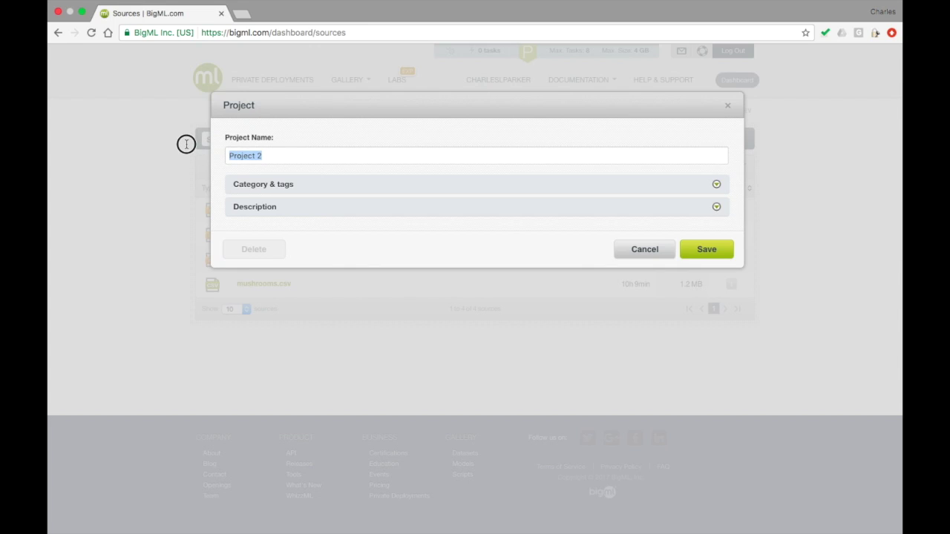
{"action": "type", "text": "Mushro"}
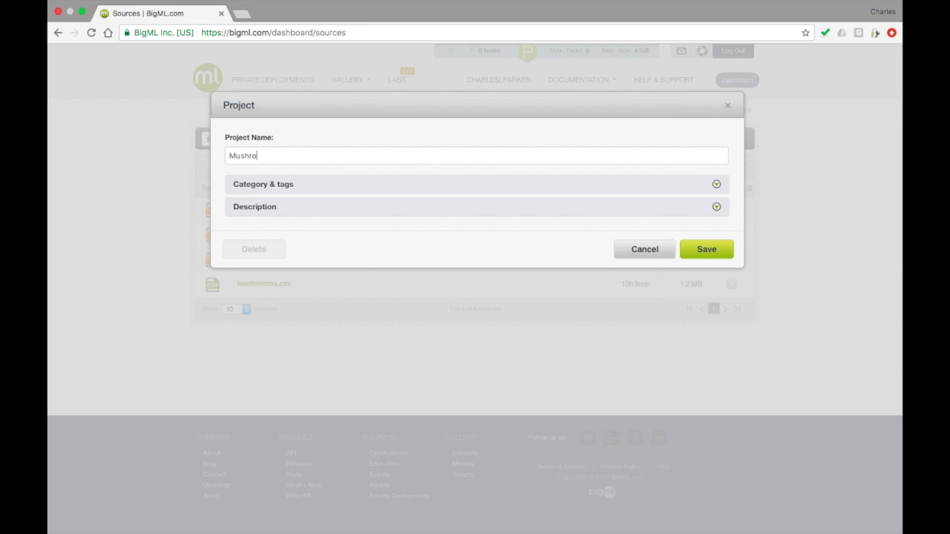
{"action": "type", "text": "om Classification"}
{"action": "left_click", "coordinate": [696, 249]}
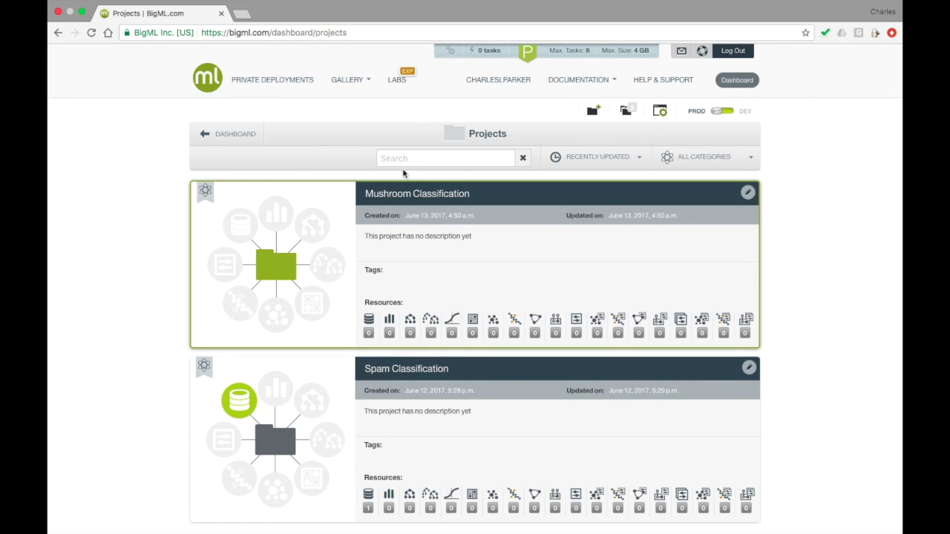
{"action": "left_click", "coordinate": [244, 139]}
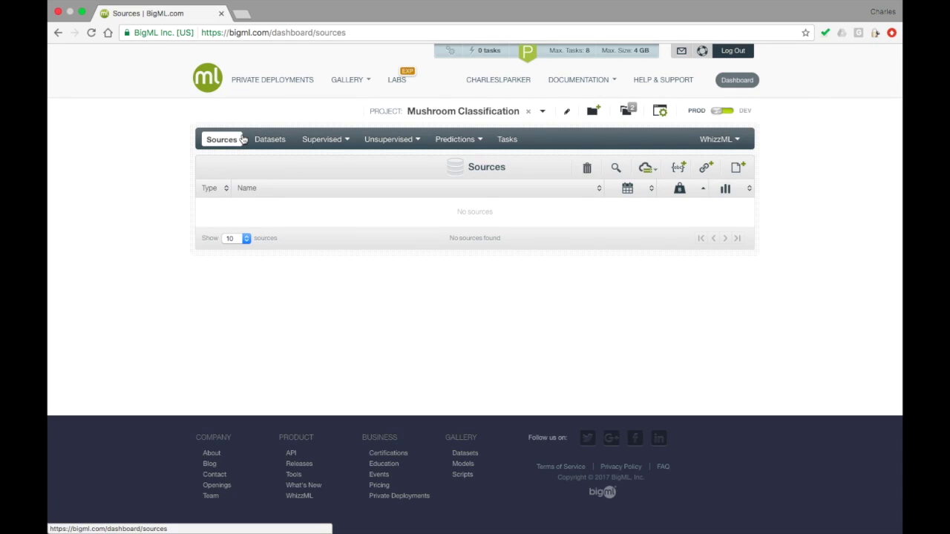
Put mushrooms.csv in Mushroom Classification, then confirm the projects list shows one source there.
{"action": "left_click", "coordinate": [529, 113]}
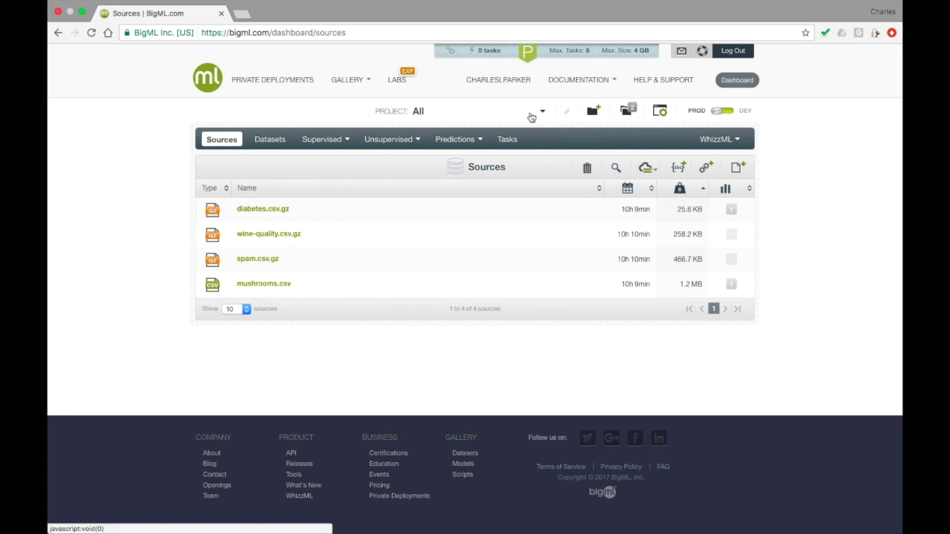
{"action": "left_click", "coordinate": [287, 289]}
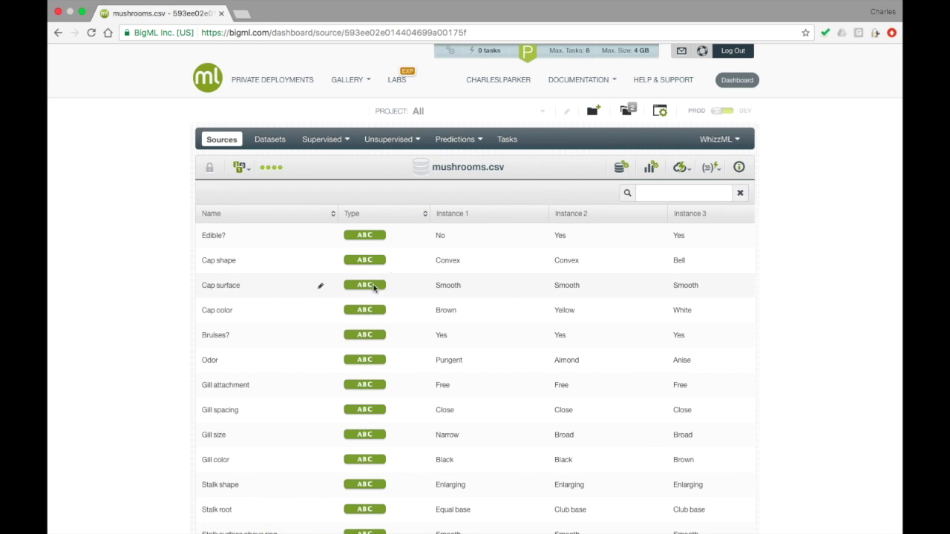
{"action": "left_click", "coordinate": [680, 170]}
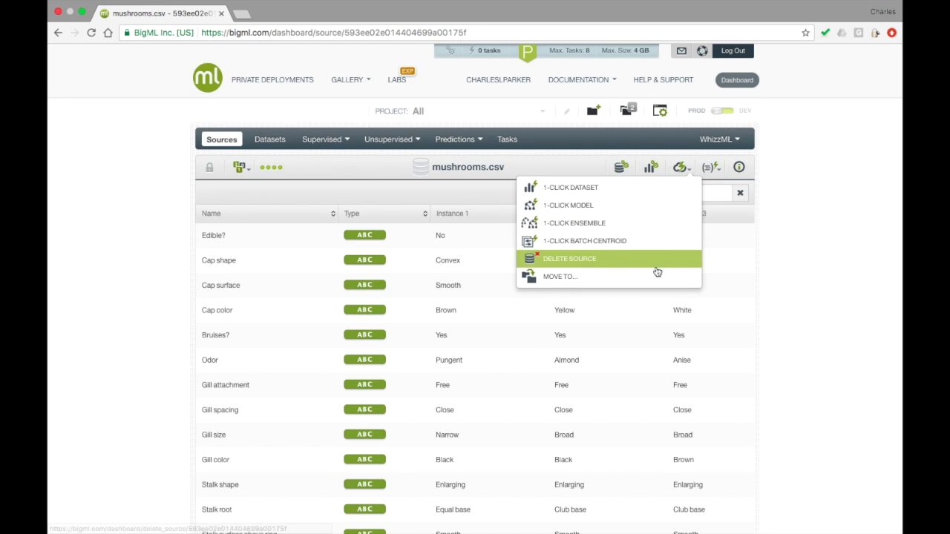
{"action": "mouse_move", "coordinate": [655, 278]}
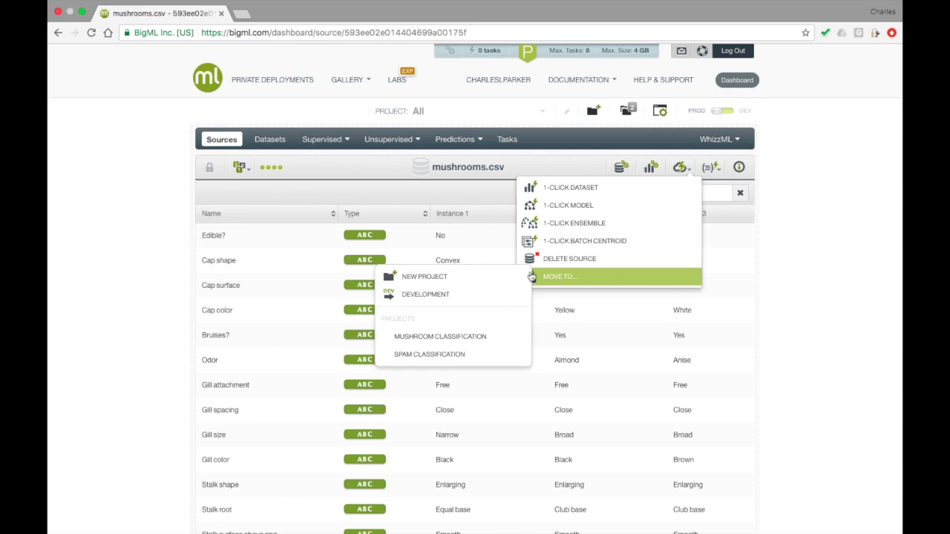
{"action": "left_click", "coordinate": [498, 338]}
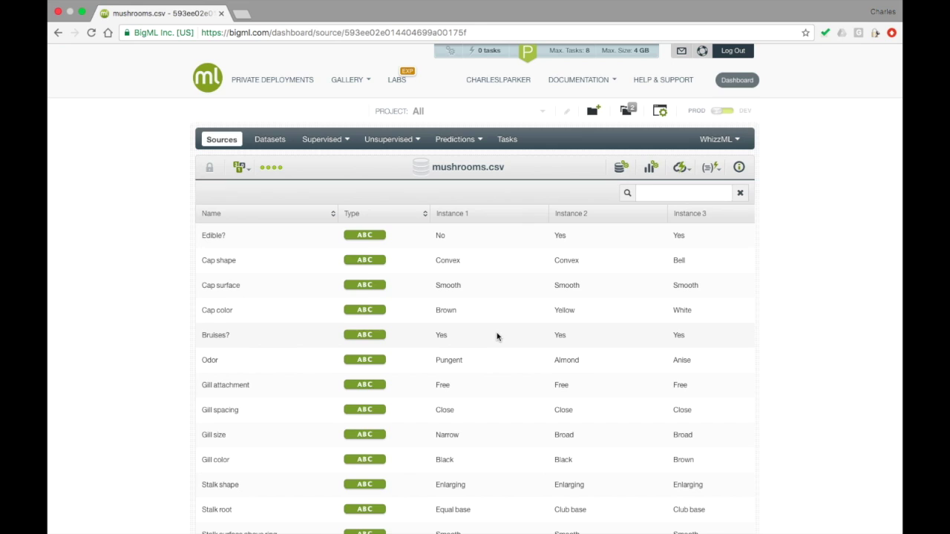
{"action": "left_click", "coordinate": [629, 113]}
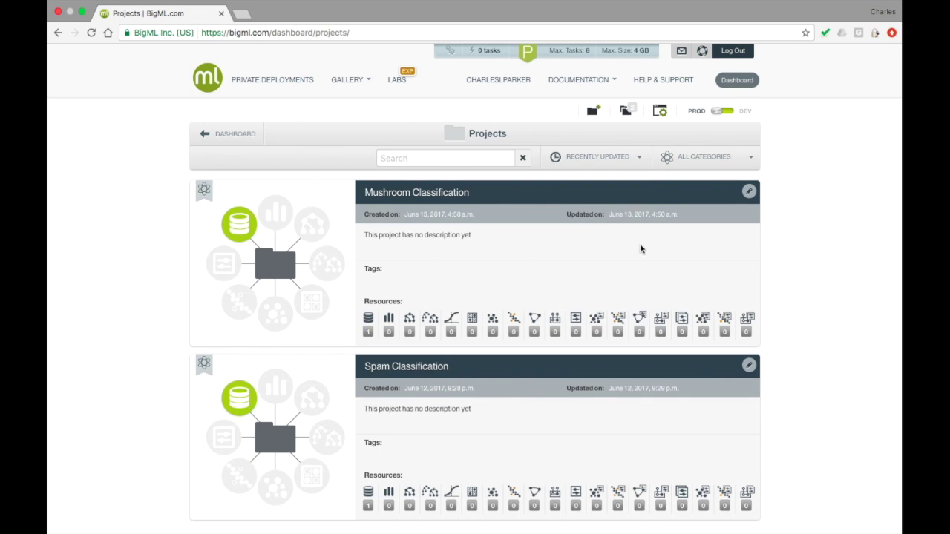
{"action": "left_click", "coordinate": [749, 192]}
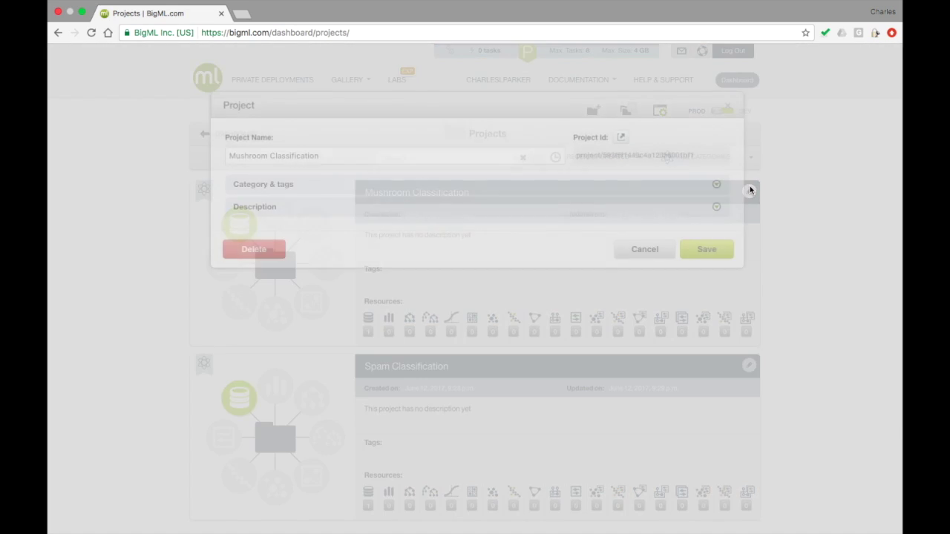
{"action": "left_click", "coordinate": [656, 249]}
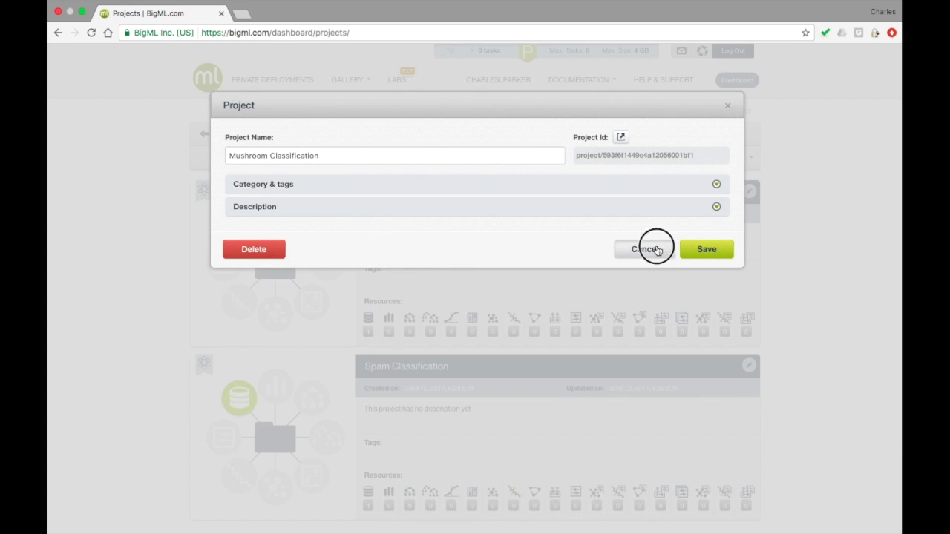